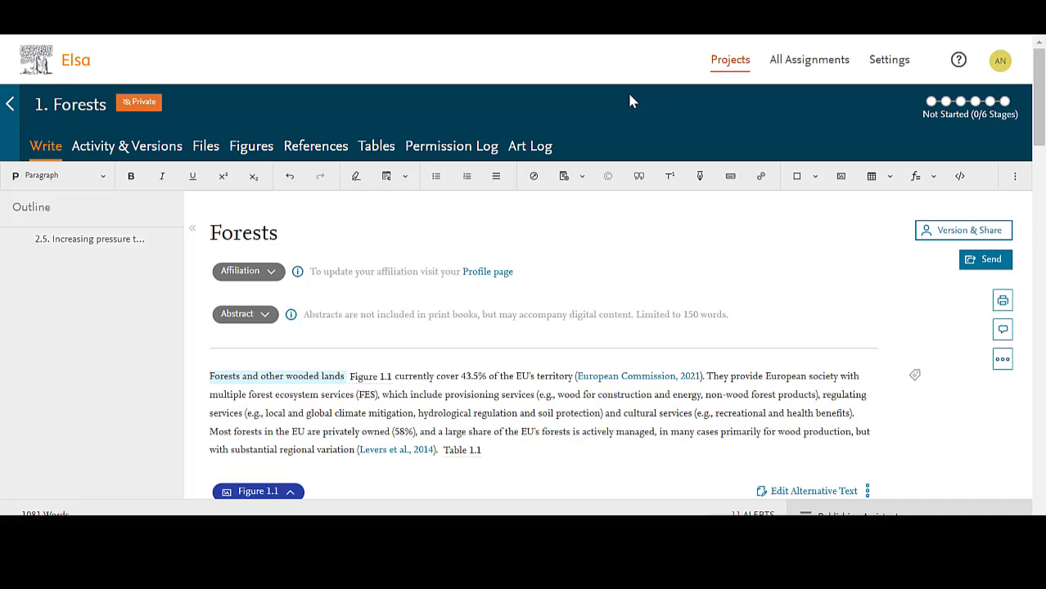
- Add the comment "This looks great!" to the first paragraph's passage from "and a large share" through the Levers et al., 2014 citation
scroll(612, 234, down, 1)
scroll(611, 234, down, 1)
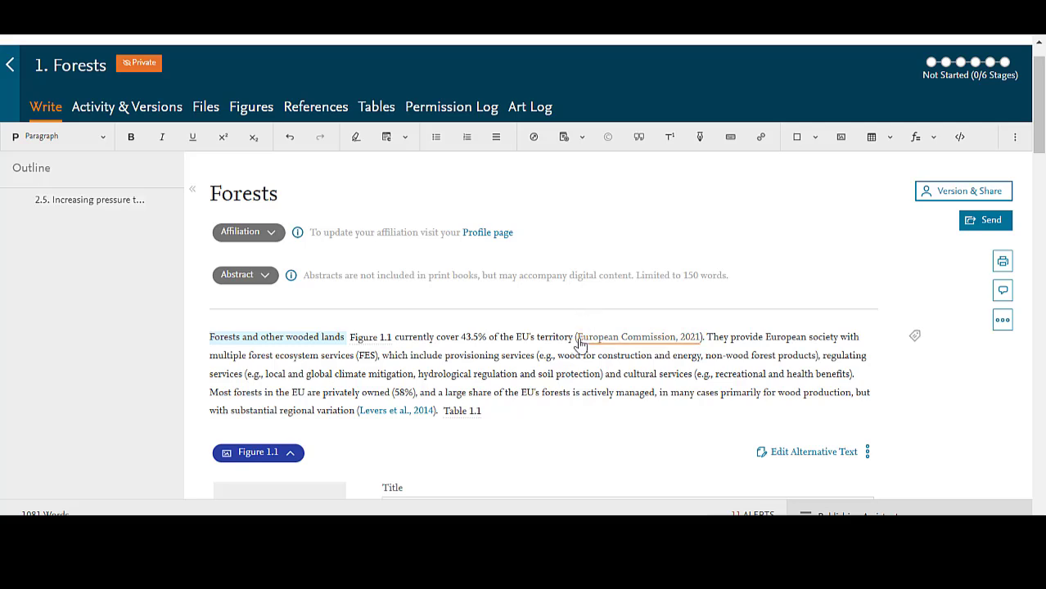
click(421, 393)
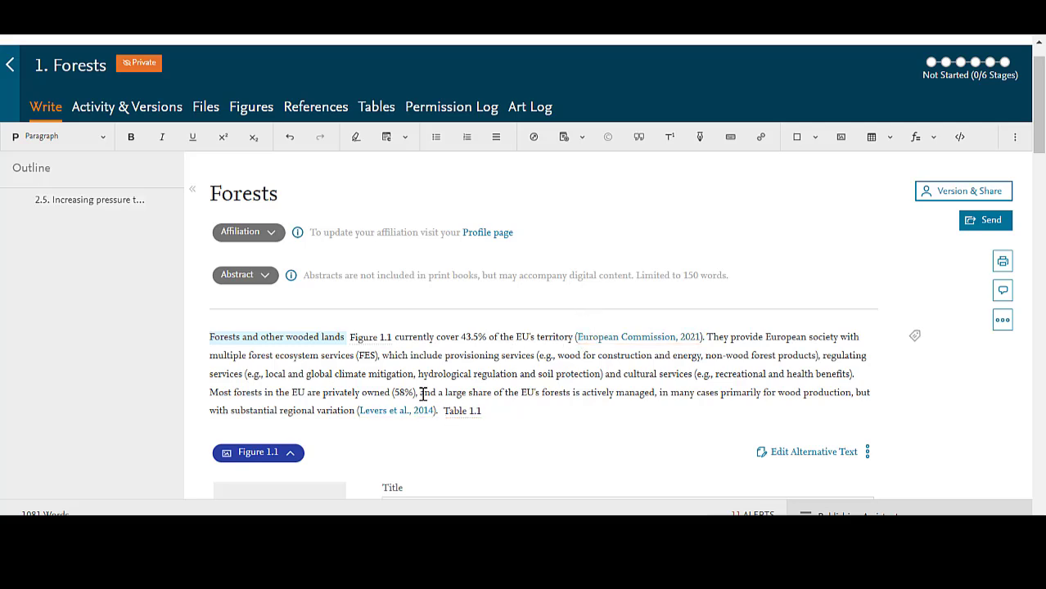
drag(422, 393, 440, 410)
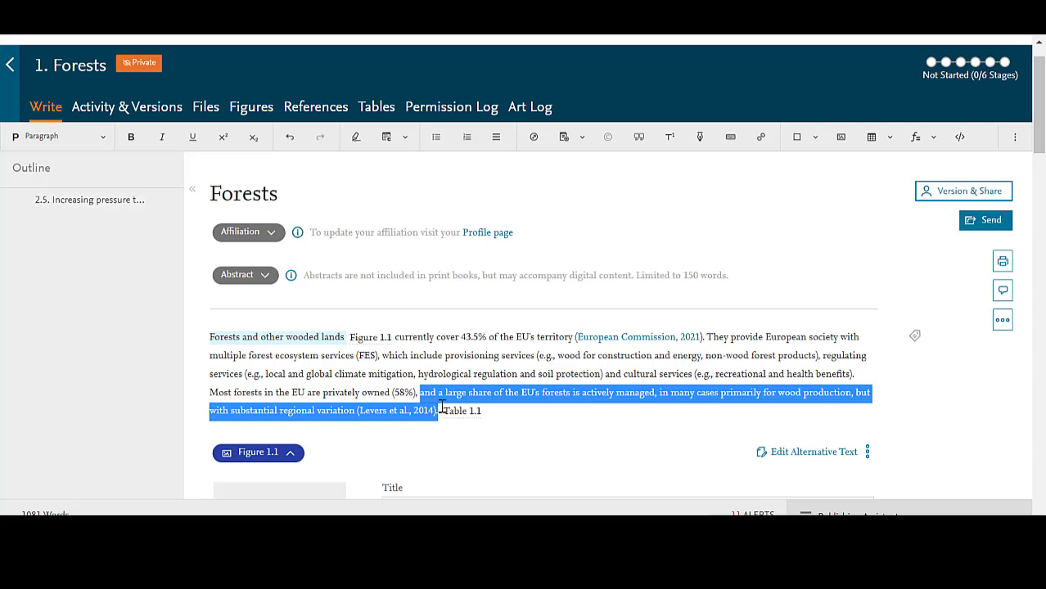
click(1016, 138)
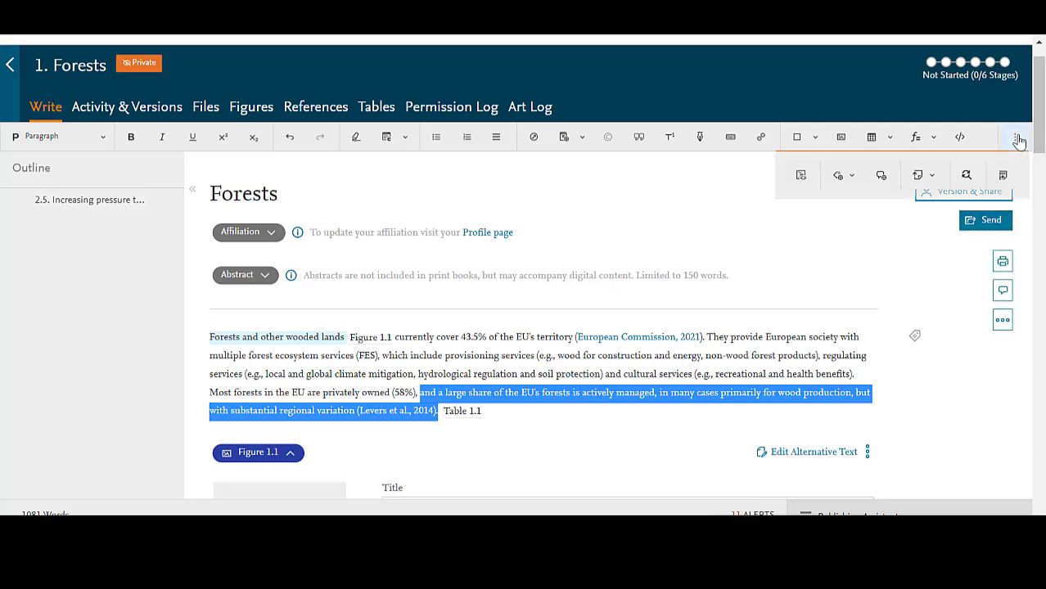
click(881, 178)
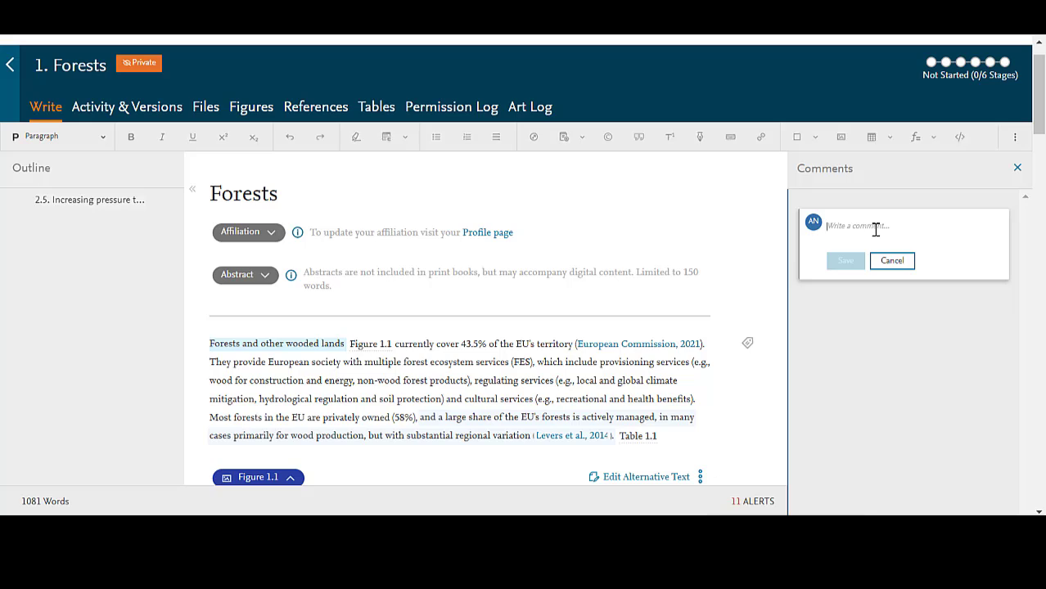
text(Th)
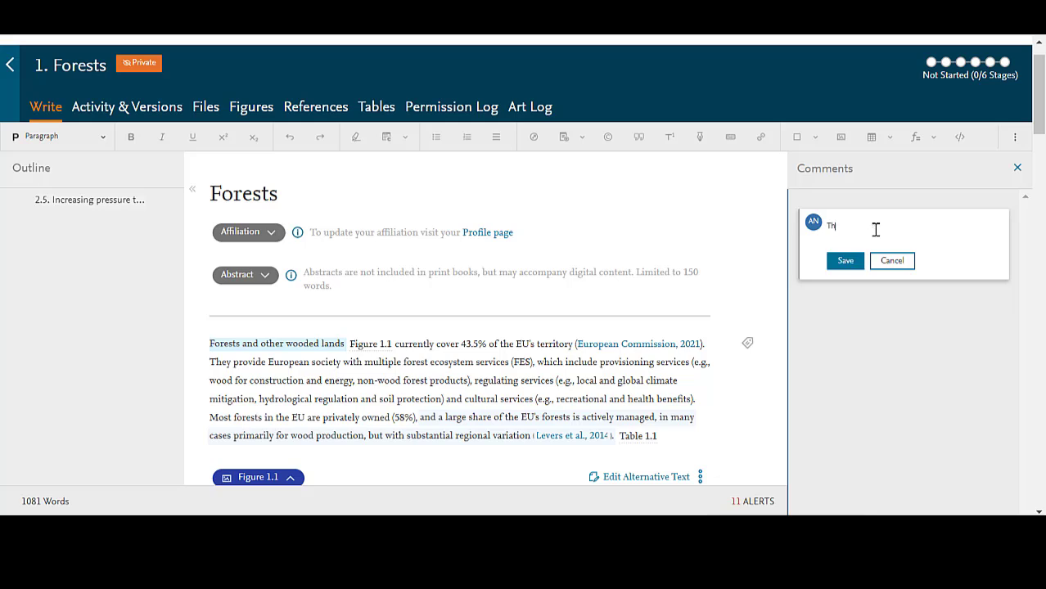
text(is looks great!)
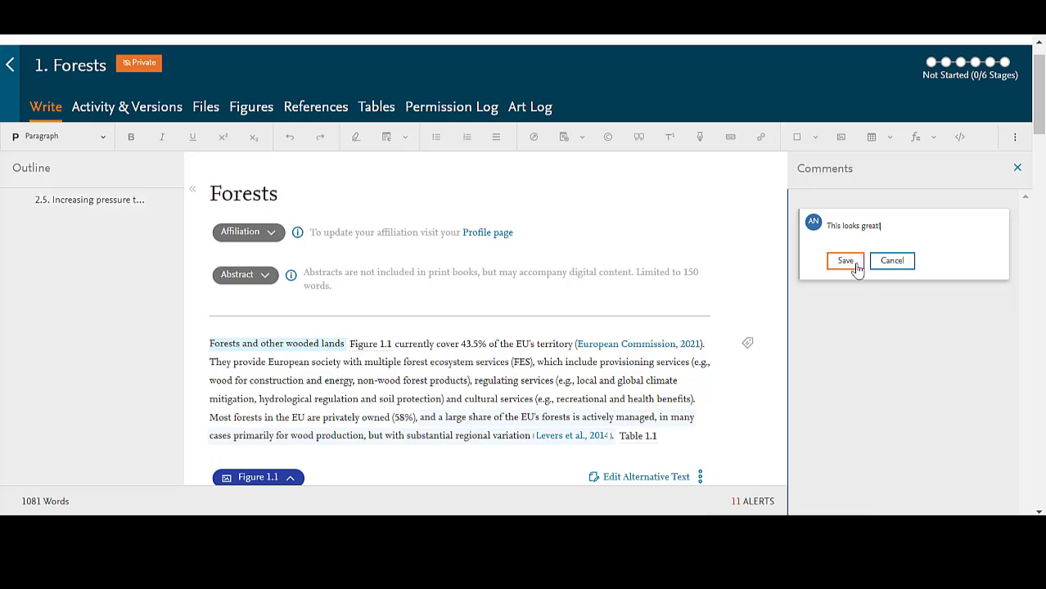
click(845, 261)
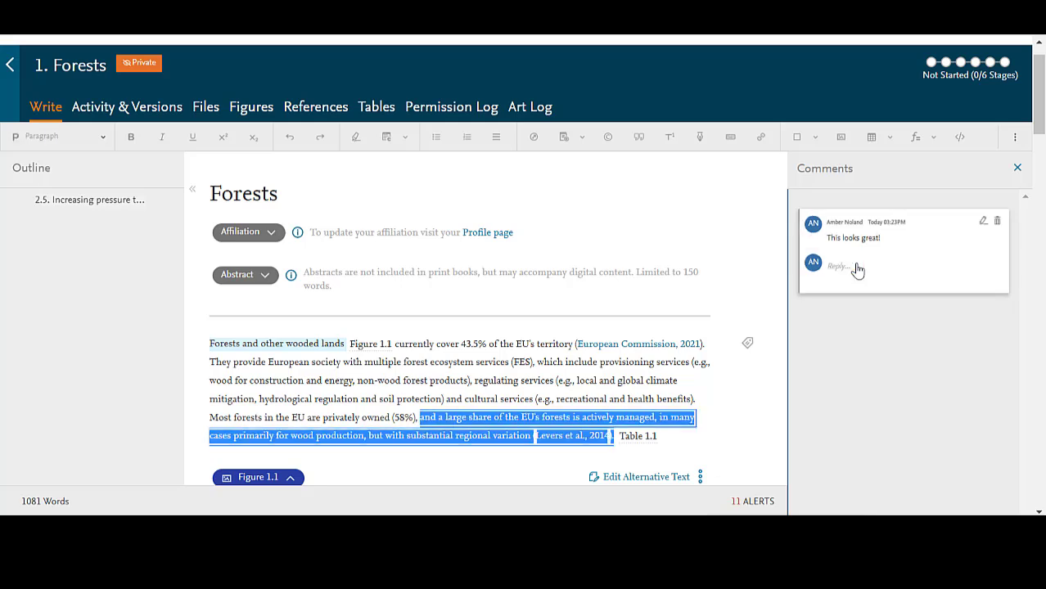
- Reply "Thank you." to the "This looks great!" comment and delete that reply
click(911, 274)
text(T)
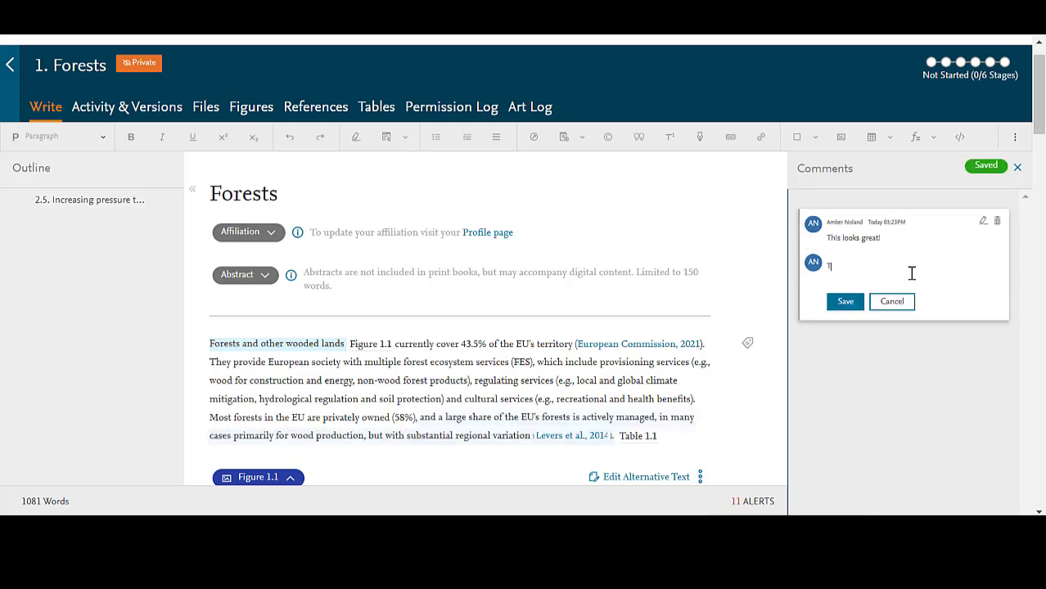
text(hank you.)
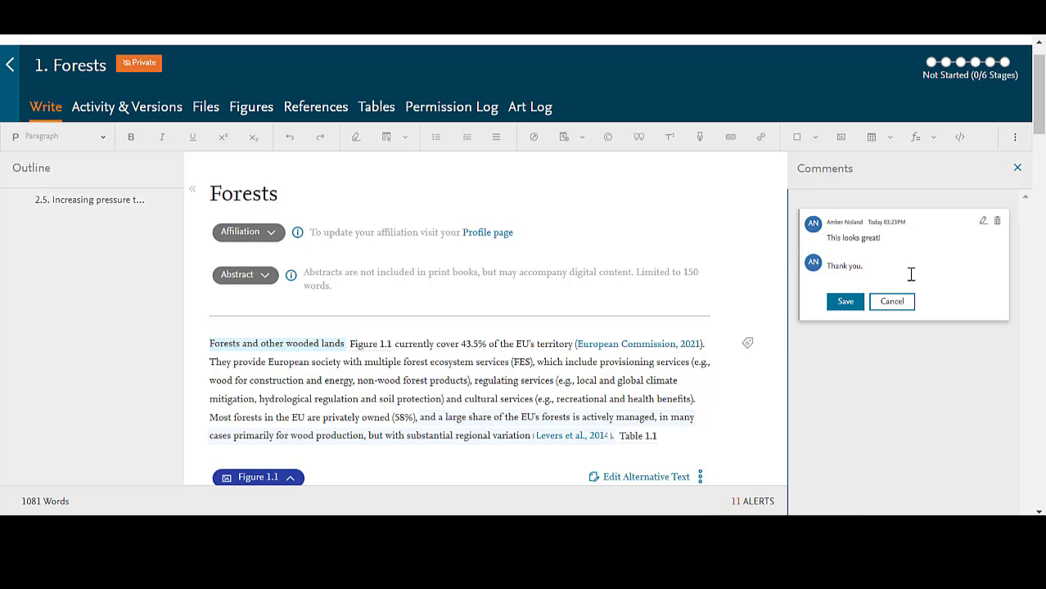
click(847, 302)
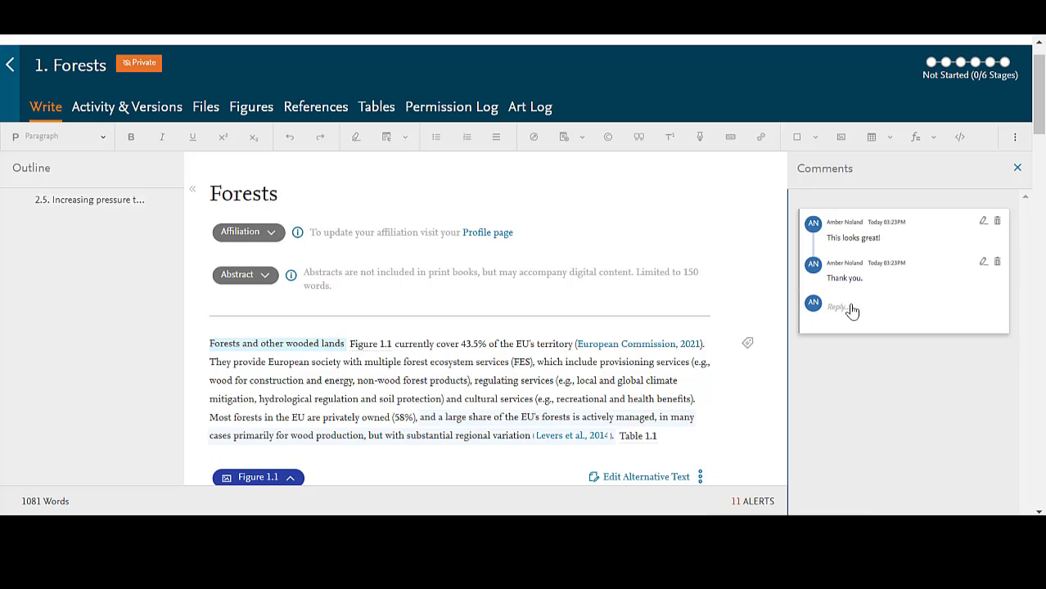
click(997, 264)
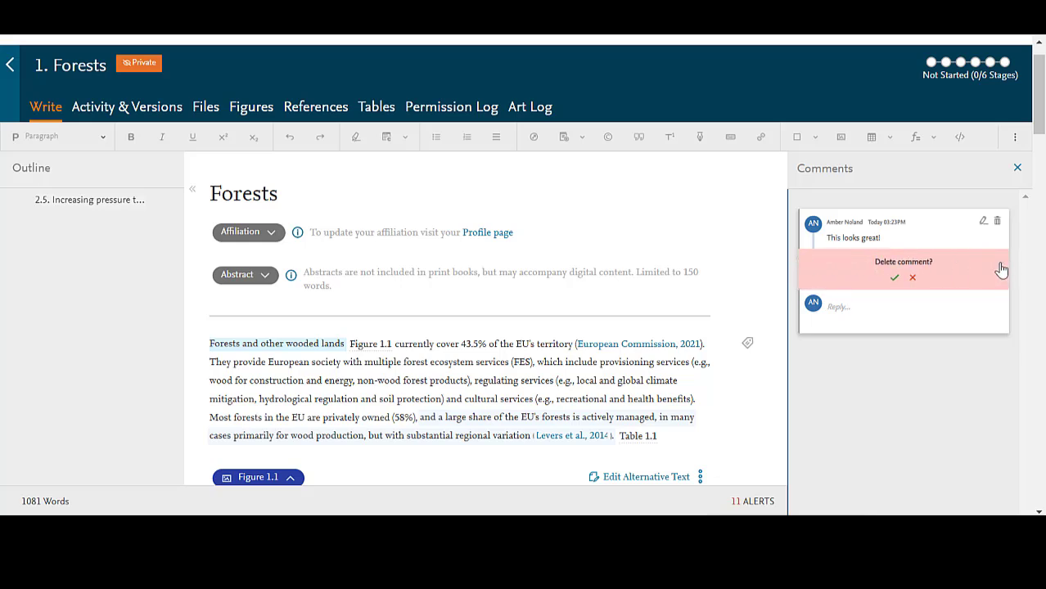
click(892, 279)
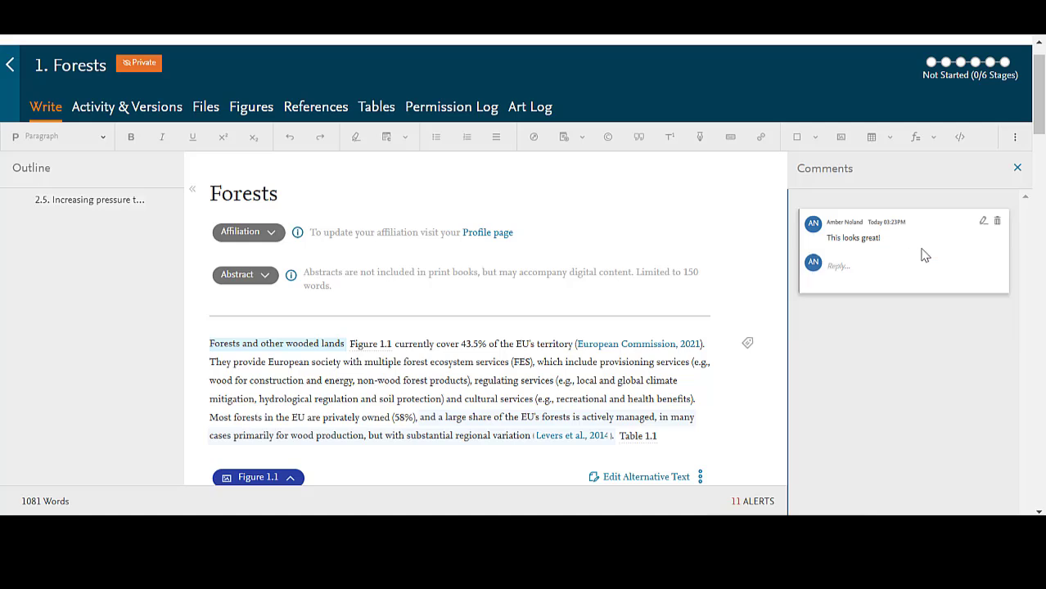
- Extend the remaining comment to "This looks great! Looking forward to reading more." and close the comments
click(982, 226)
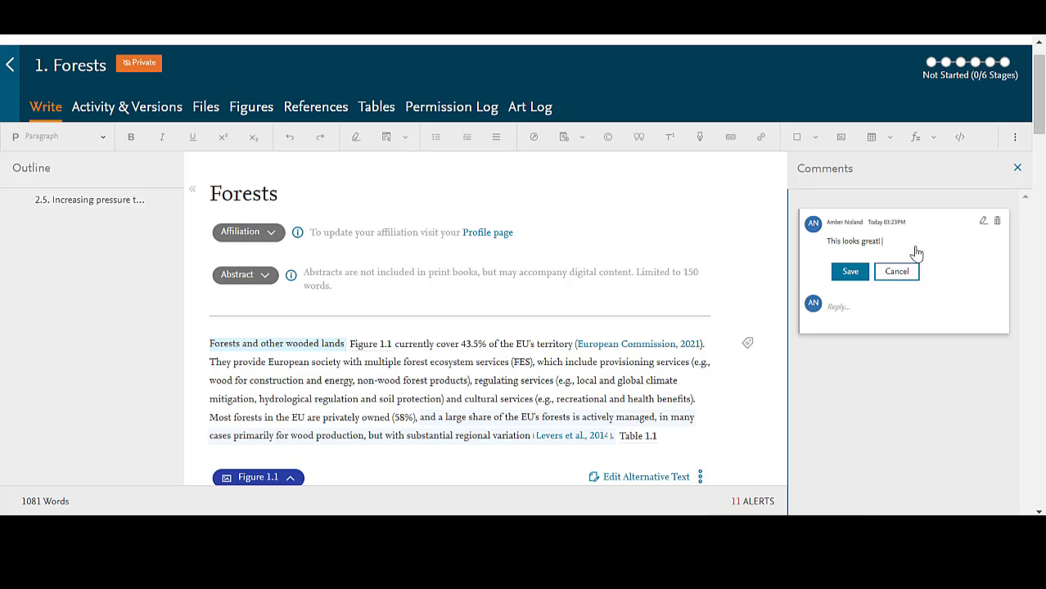
text(Looking forward to reading more.)
click(848, 272)
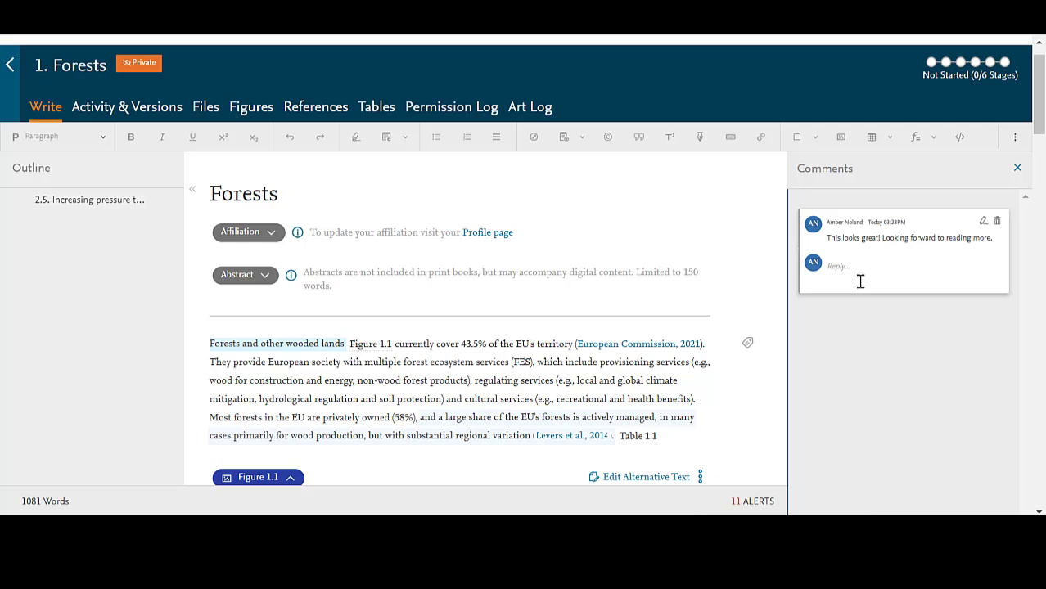
click(1017, 172)
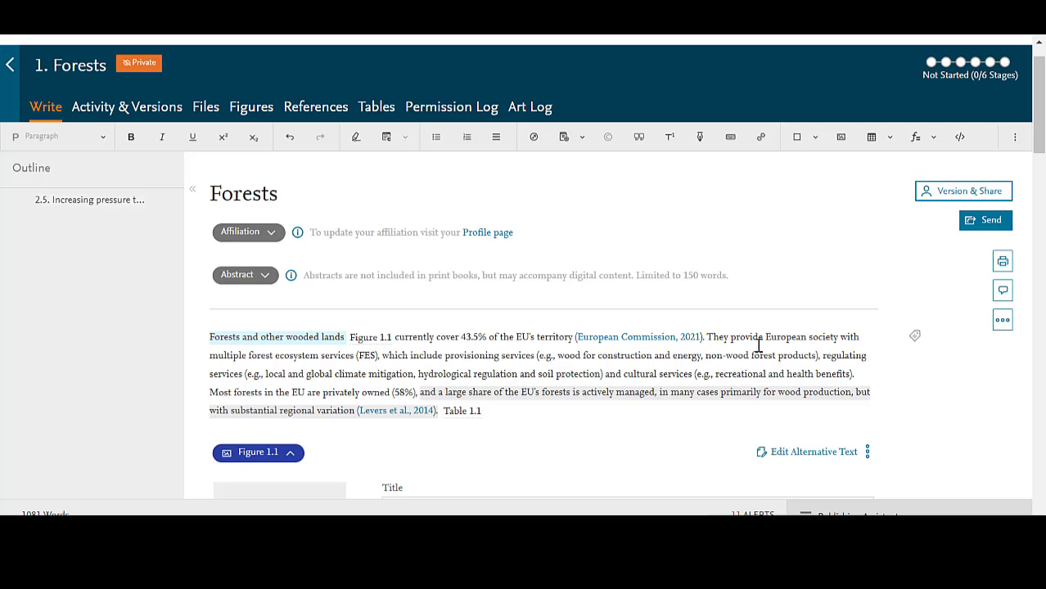
- Start sending the Forests chapter despite its alerts, choosing "Skip forward to Staff Review" as the workflow stage
click(990, 220)
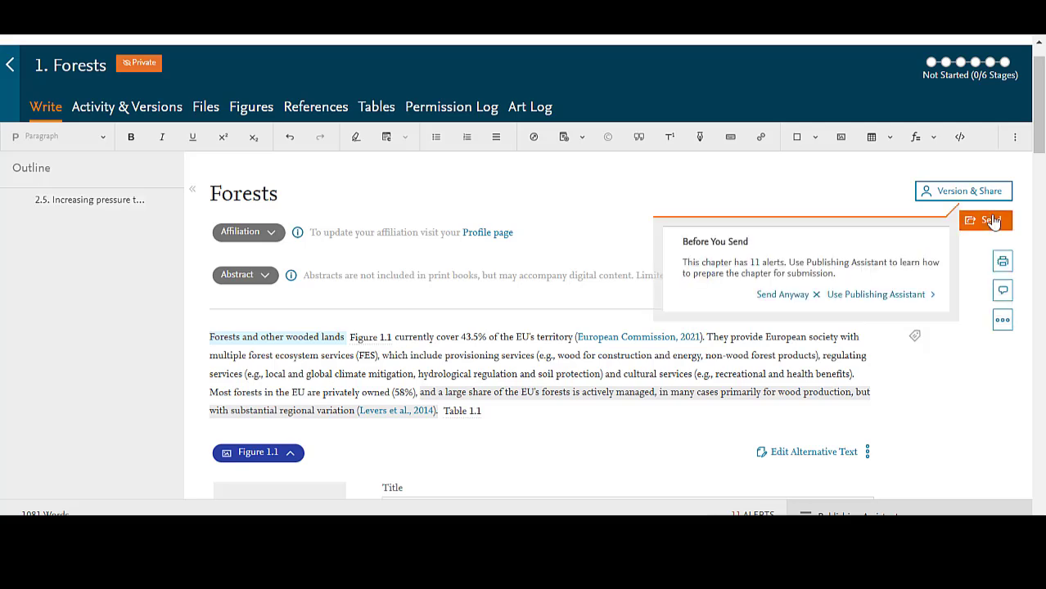
click(794, 298)
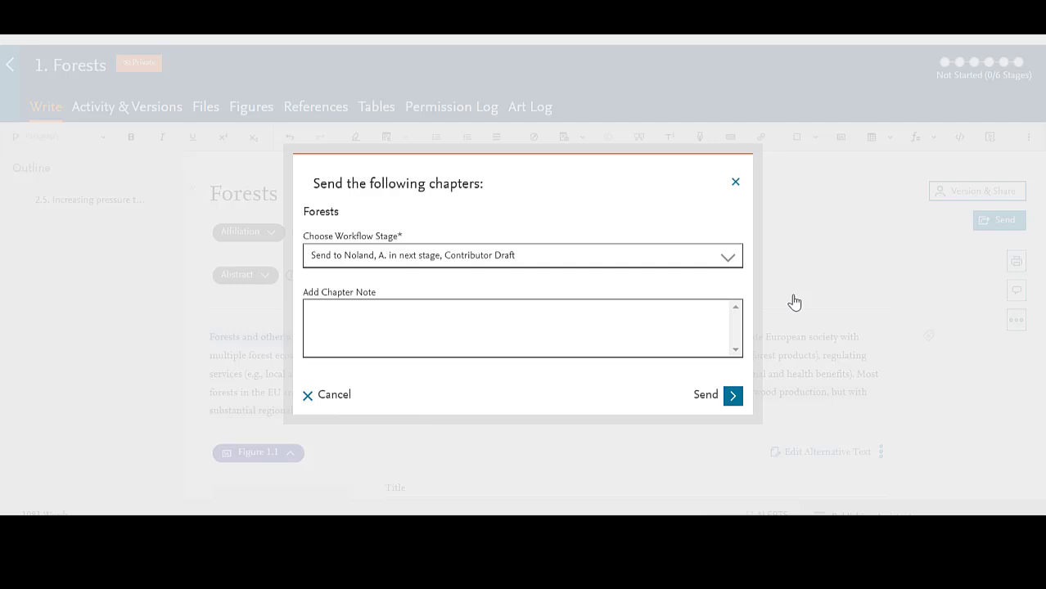
click(691, 260)
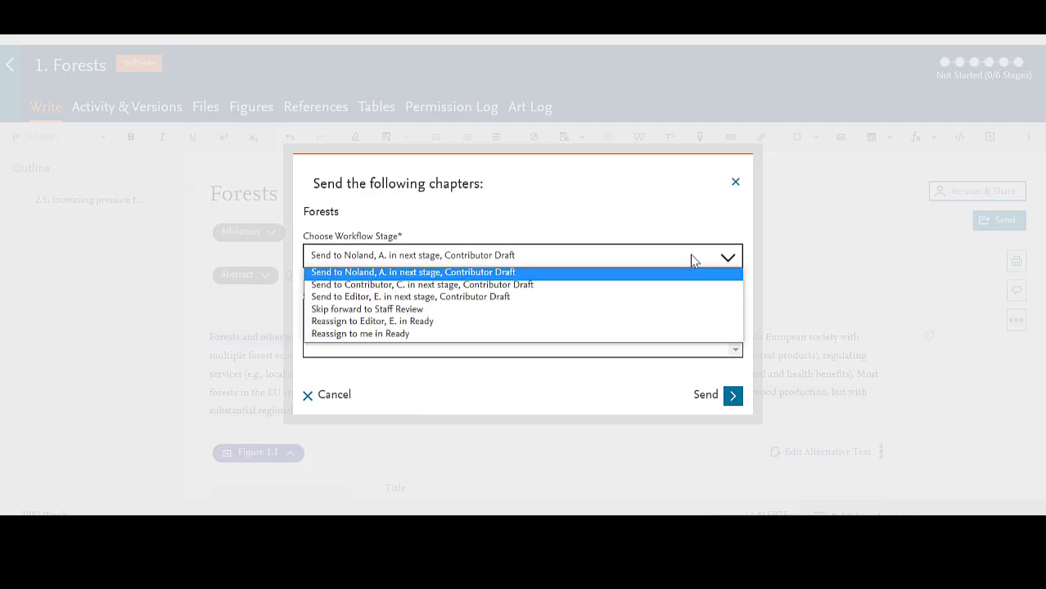
click(665, 309)
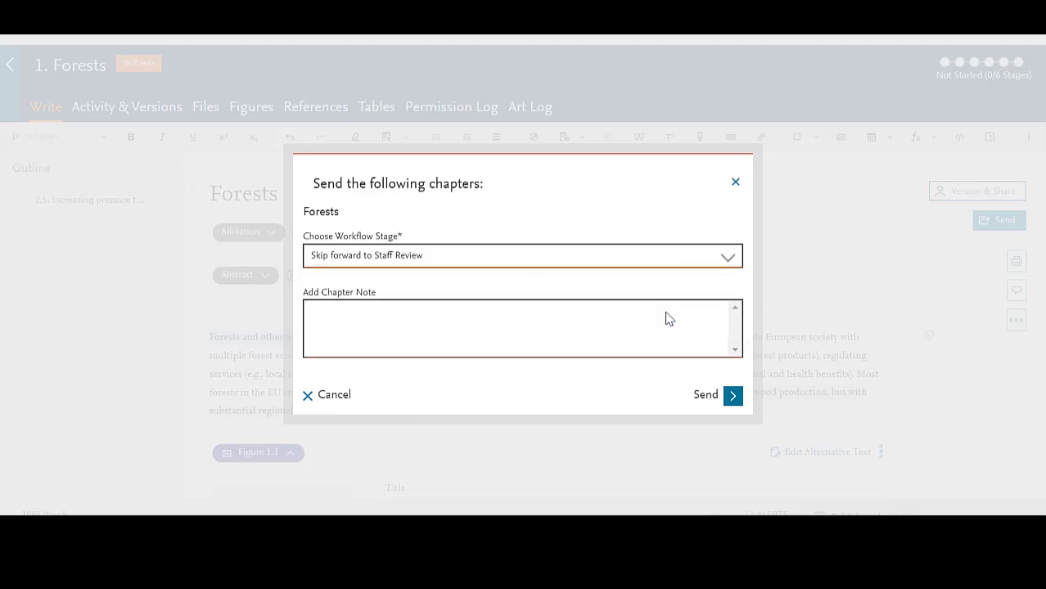
- Add the chapter note "Hi, can you please review this when you are ready?" and send the chapter
click(654, 339)
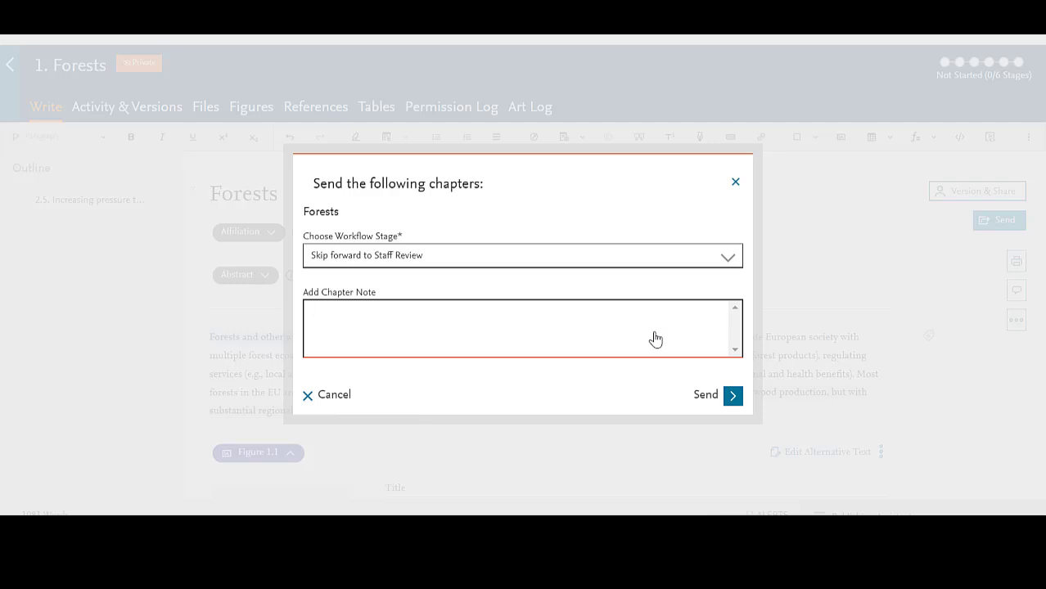
text(Hi, can you please review this whe)
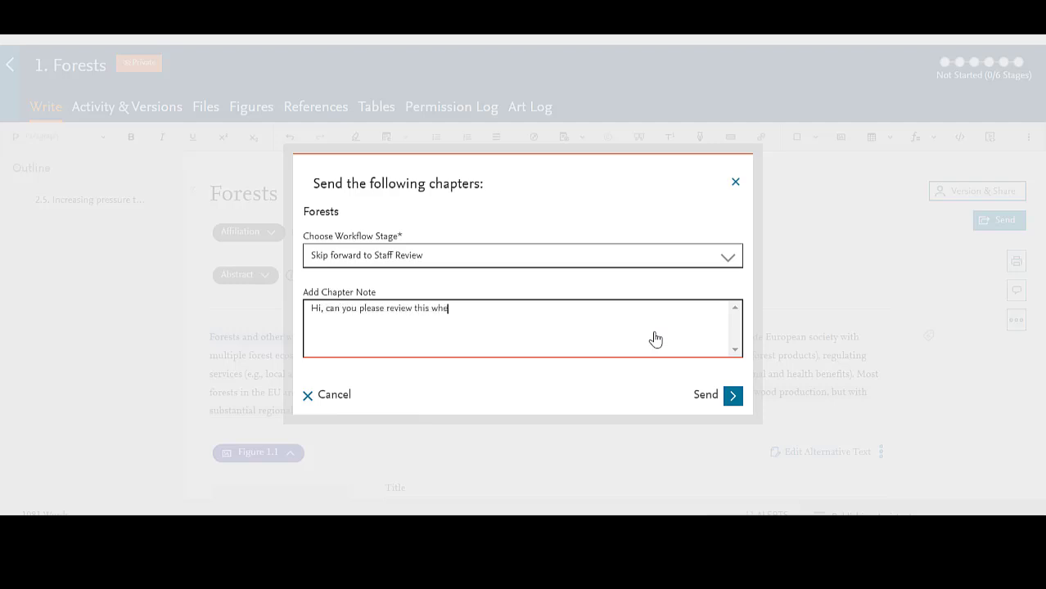
text(n you are ready?)
click(722, 401)
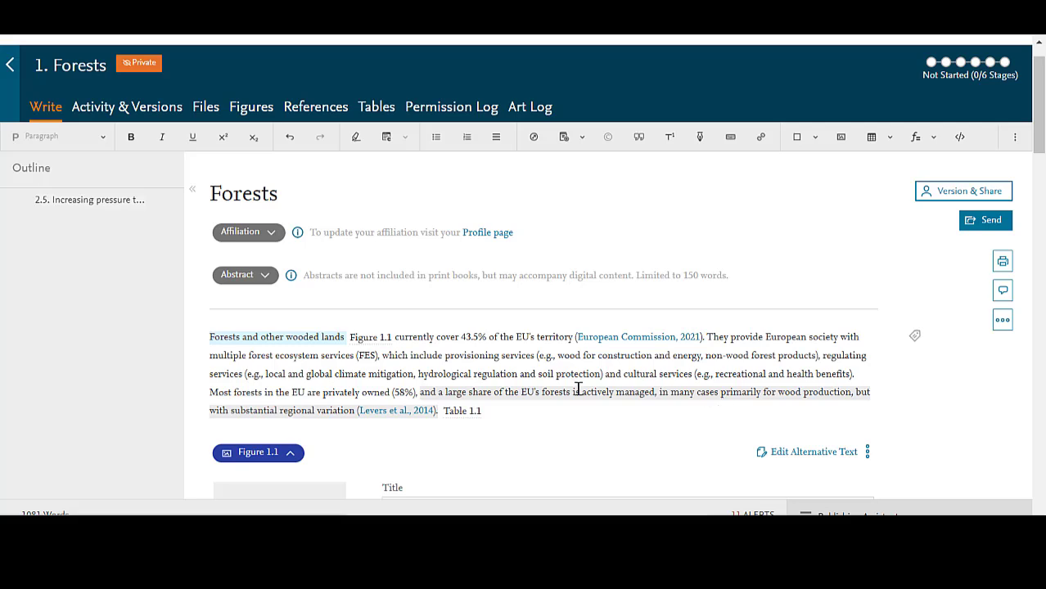
- Return to the project overview to check the Forests chapter's workflow stage, and dismiss the sent notification
click(10, 67)
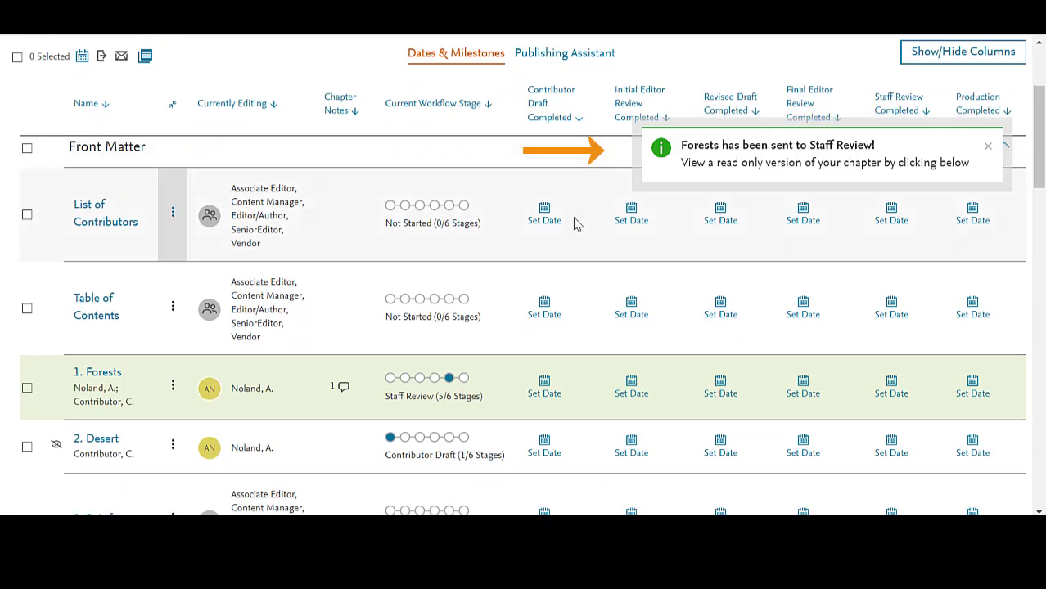
mouse_move(344, 392)
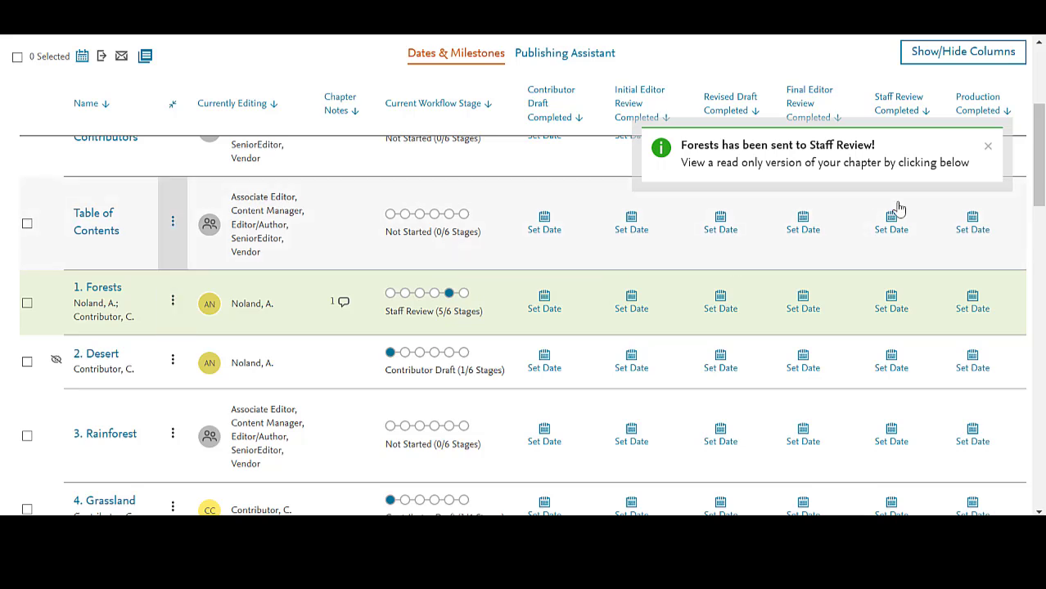
click(988, 151)
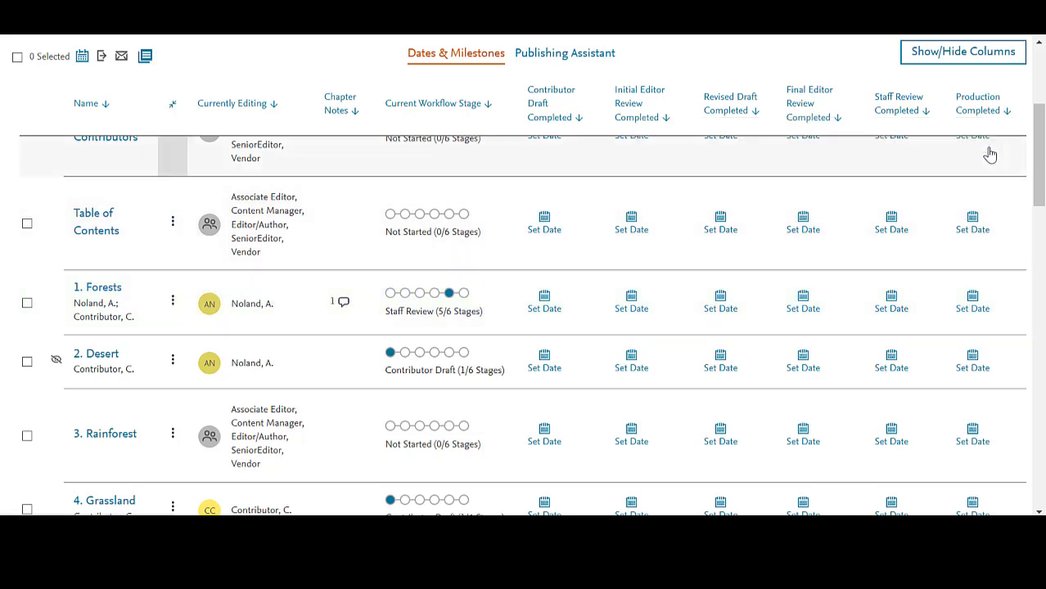
- Open the help Resource Center from the project overview
scroll(990, 155, up, 4)
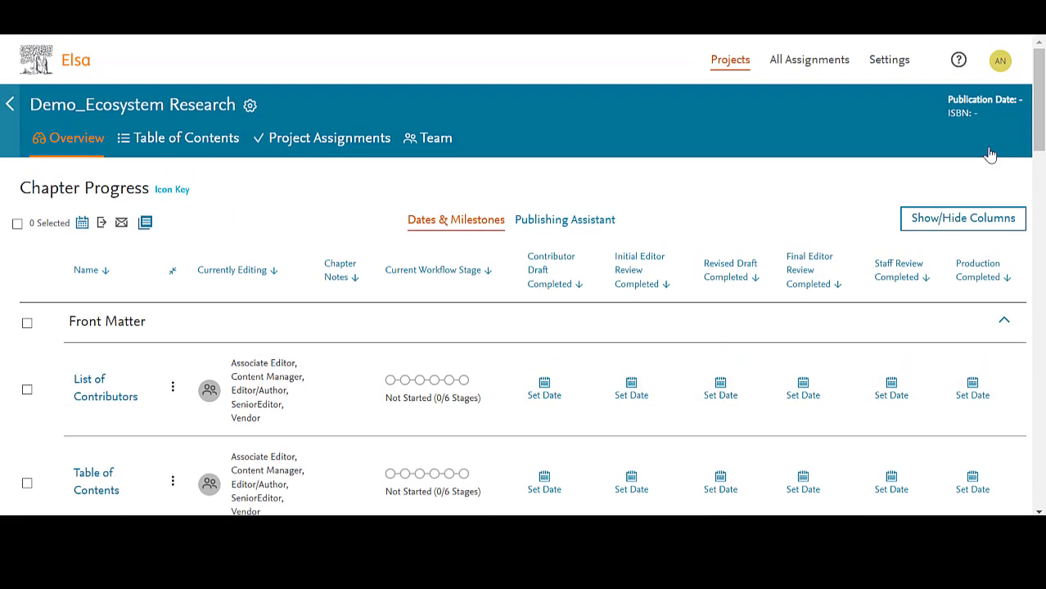
click(958, 62)
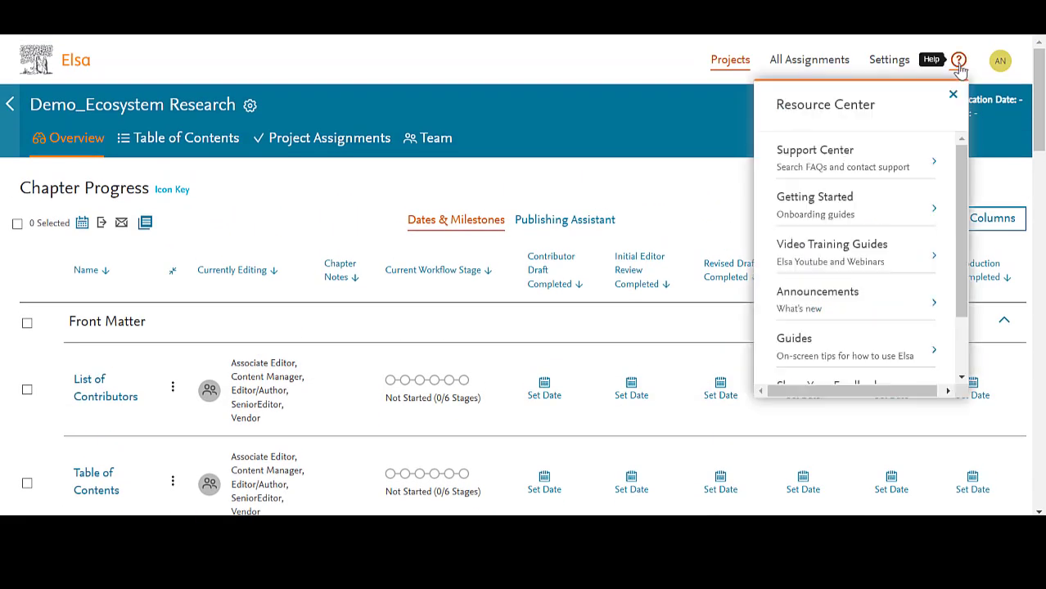